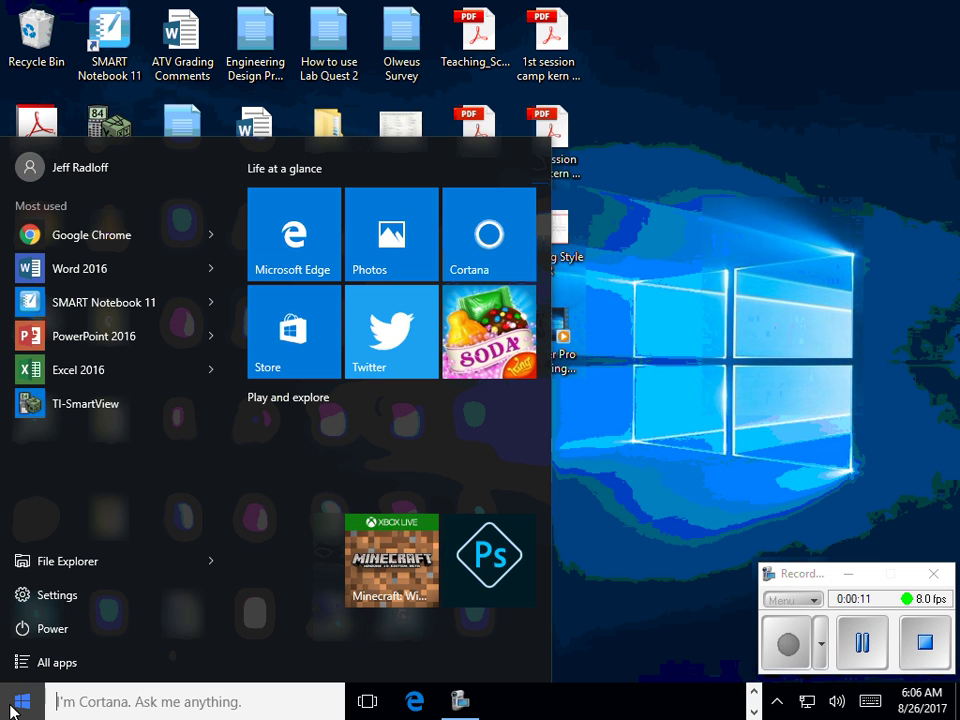
# Step: Open Excel 2016 from the list of installed programs and create a blank workbook
pyautogui.click(45, 662)
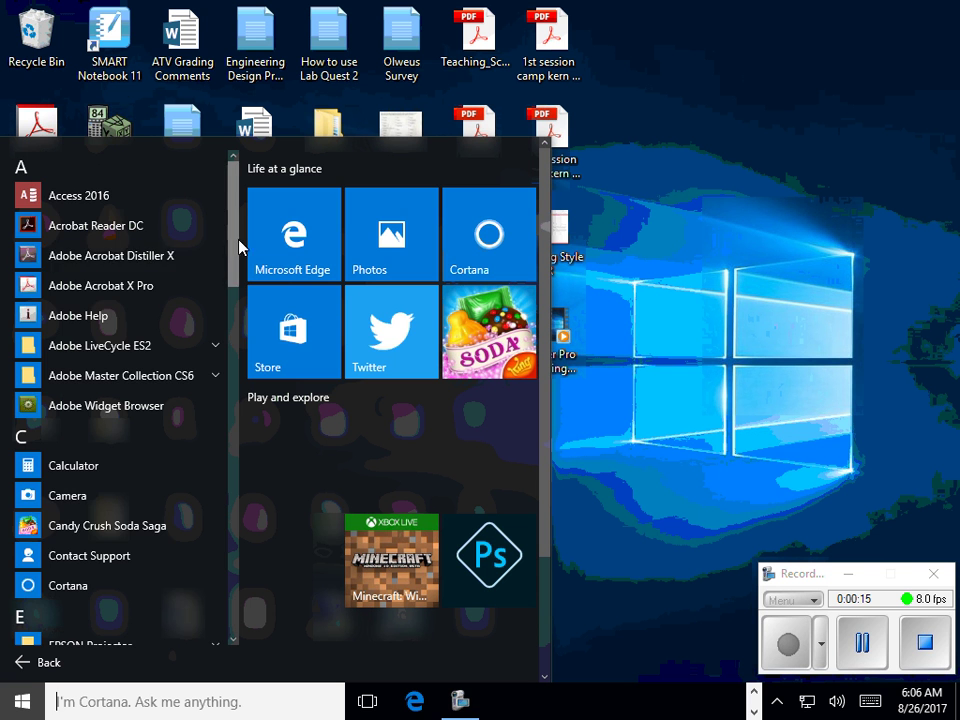
pyautogui.moveTo(240, 246); pyautogui.dragTo(236, 326)
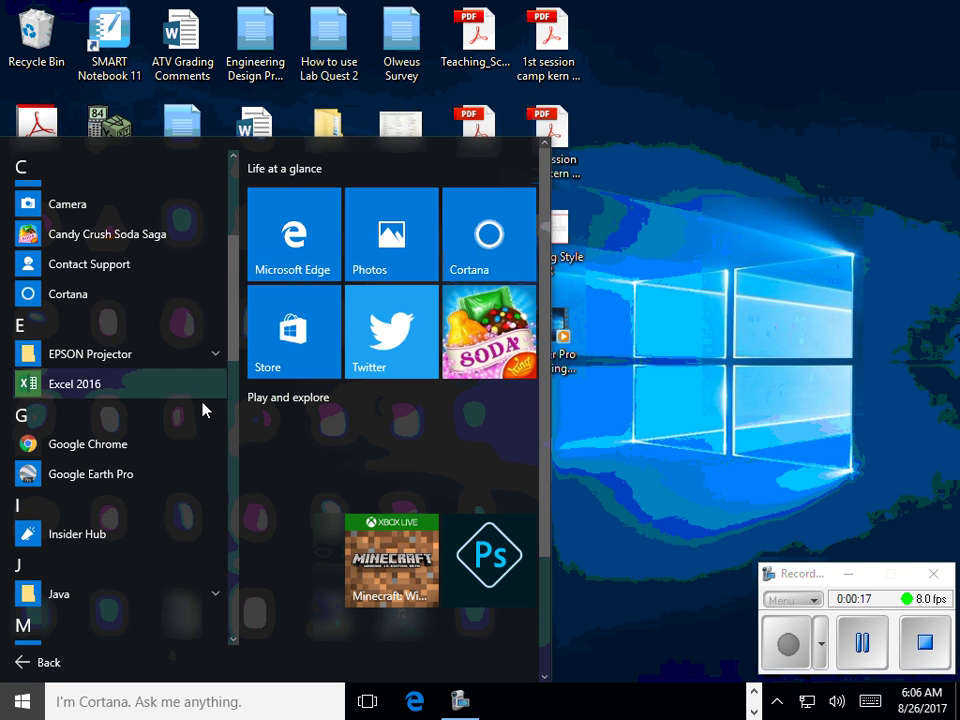
pyautogui.click(94, 390)
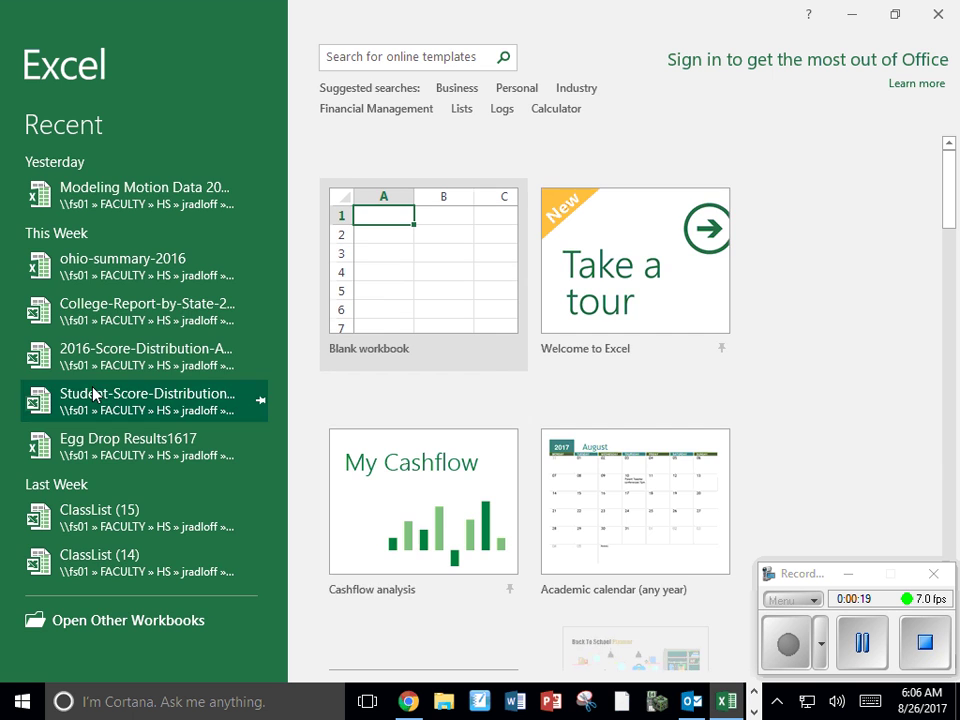
pyautogui.click(458, 266)
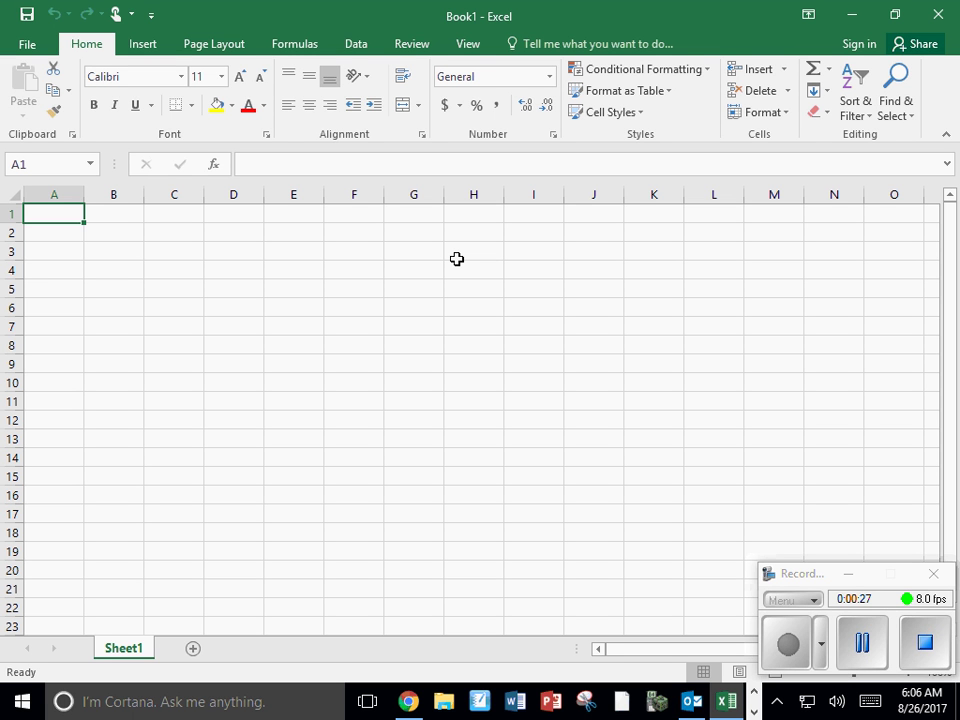
# Step: Enter the headings time and position in A1 and B1, and start the time column with 0 in A2
pyautogui.write('time')
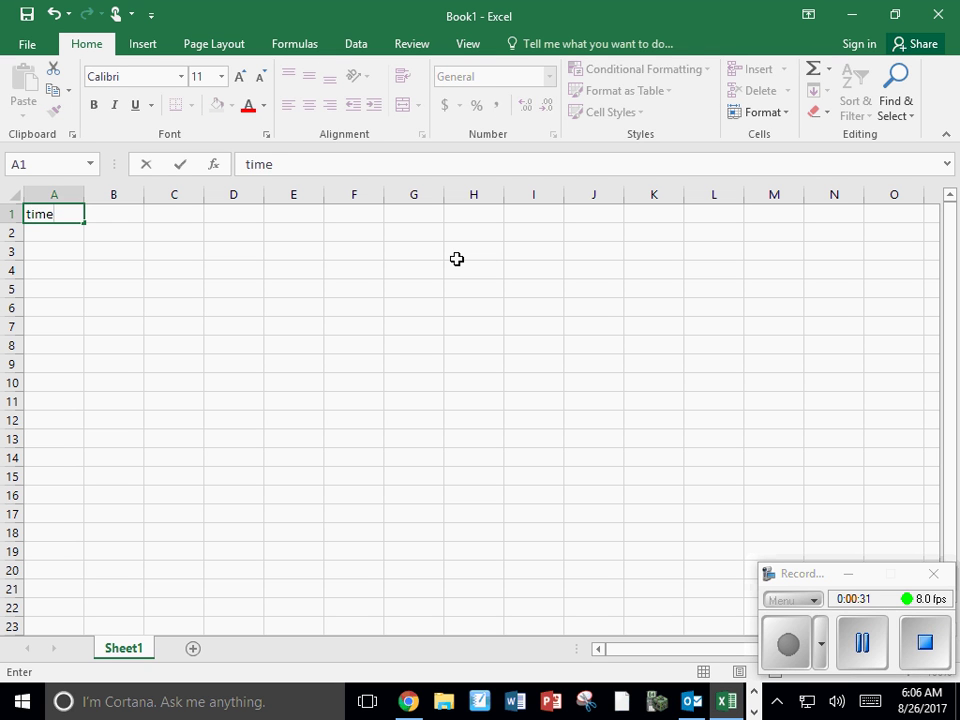
pyautogui.press('Tab')
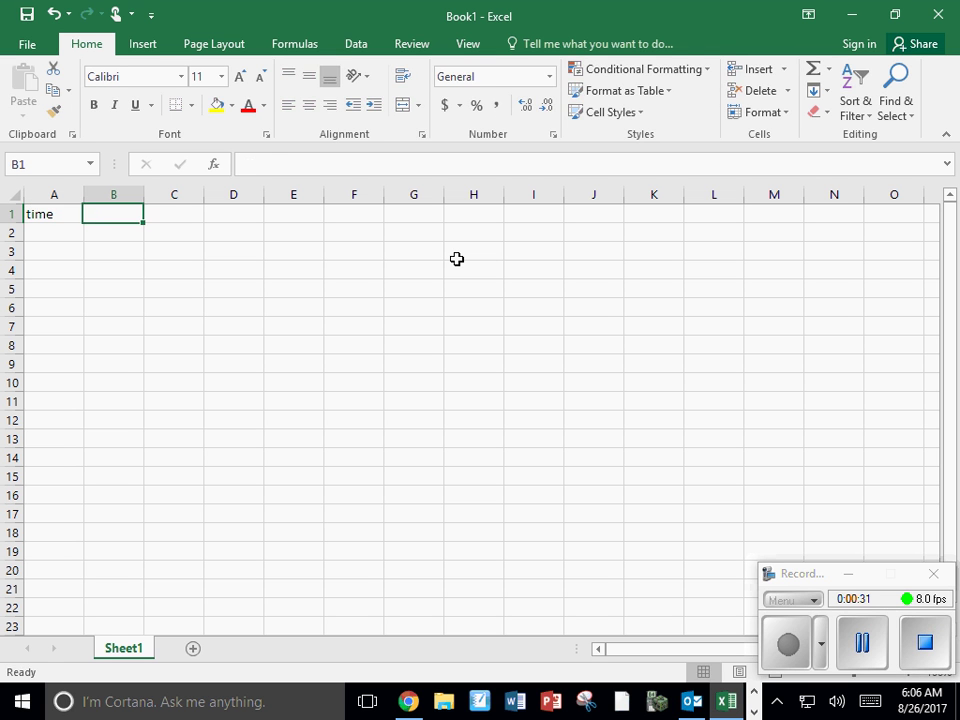
pyautogui.write('position')
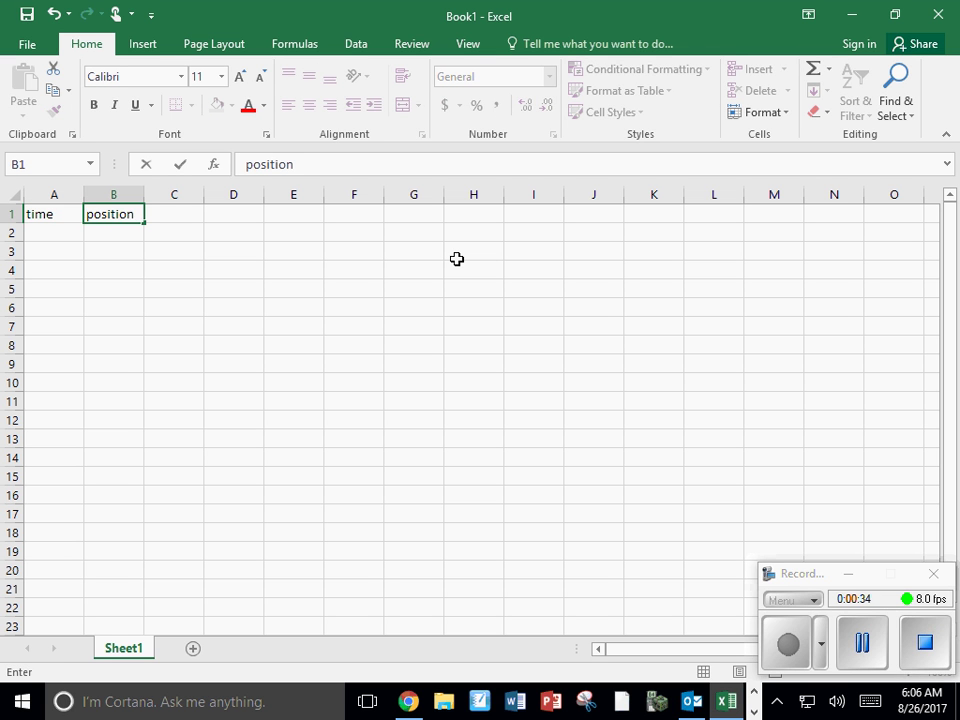
pyautogui.press('Return')
pyautogui.write('0')
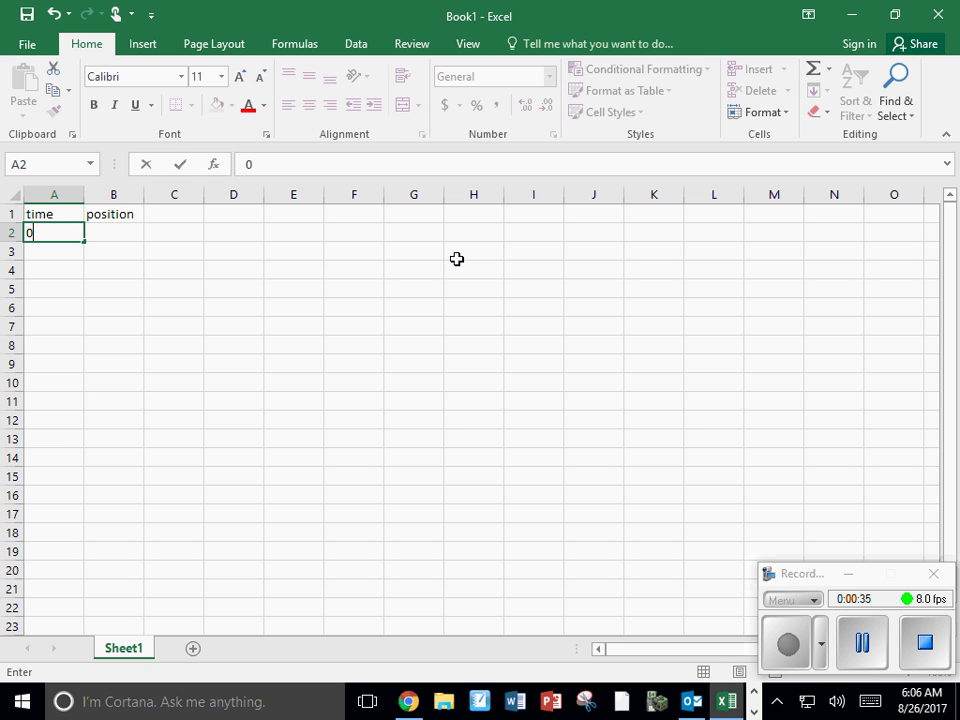
pyautogui.click(853, 636)
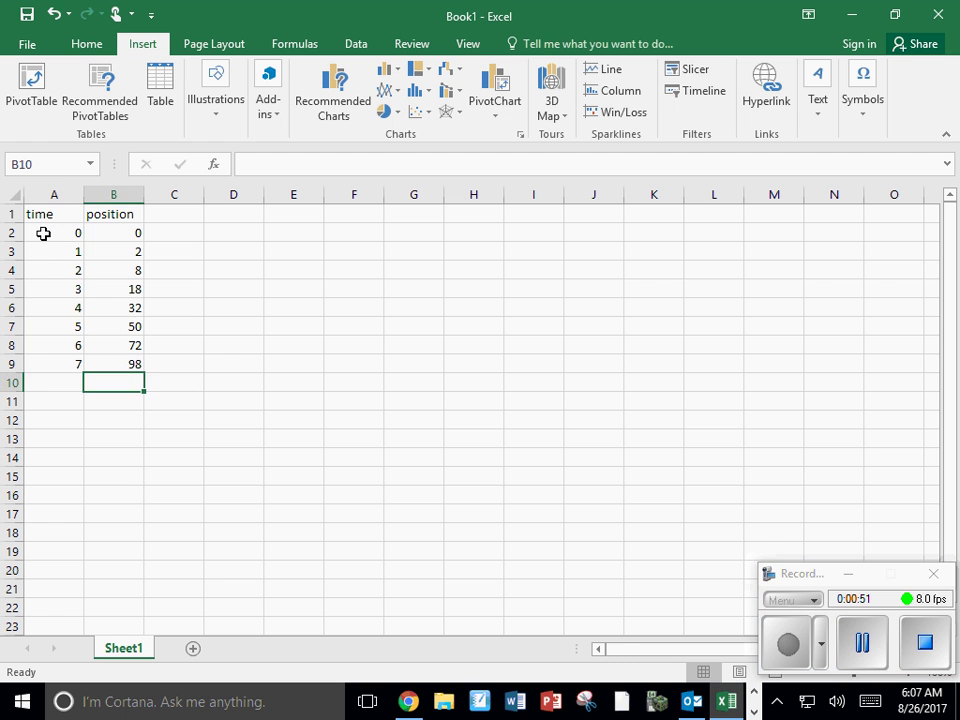
# Step: Insert a markers-only scatter chart of the data in A2:B9 and apply quick layout Layout 1 to it
pyautogui.moveTo(44, 232); pyautogui.dragTo(121, 368)
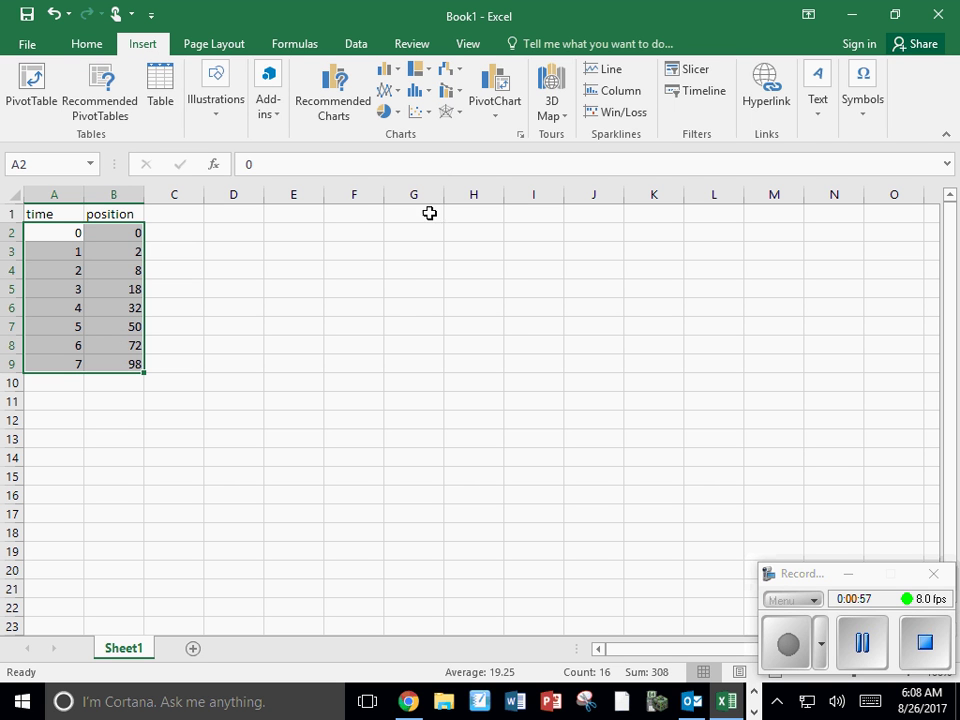
pyautogui.click(426, 113)
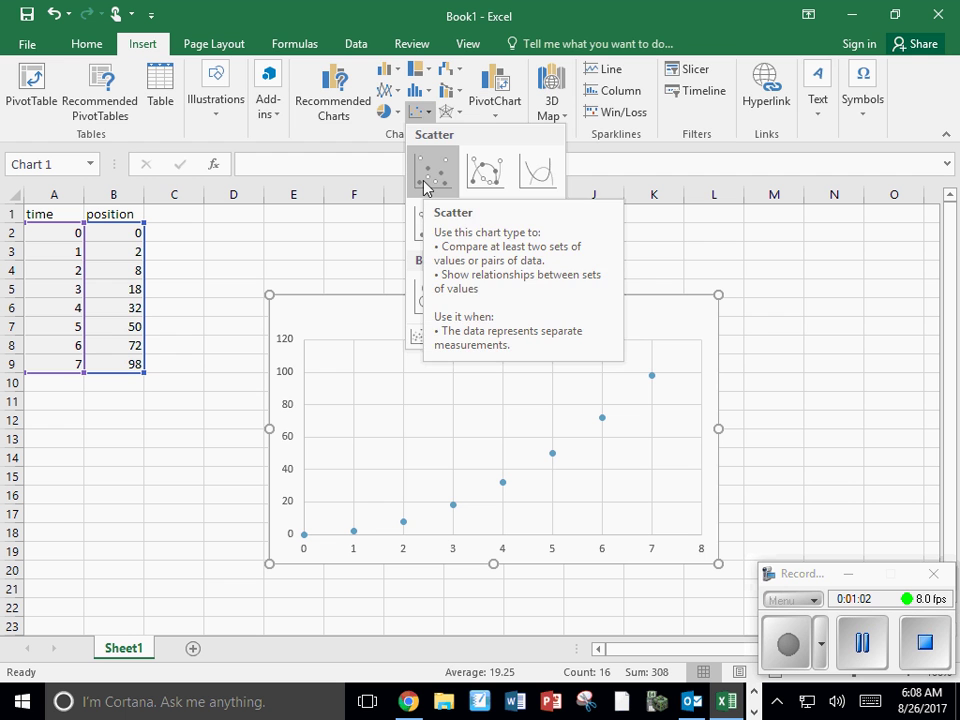
pyautogui.click(426, 183)
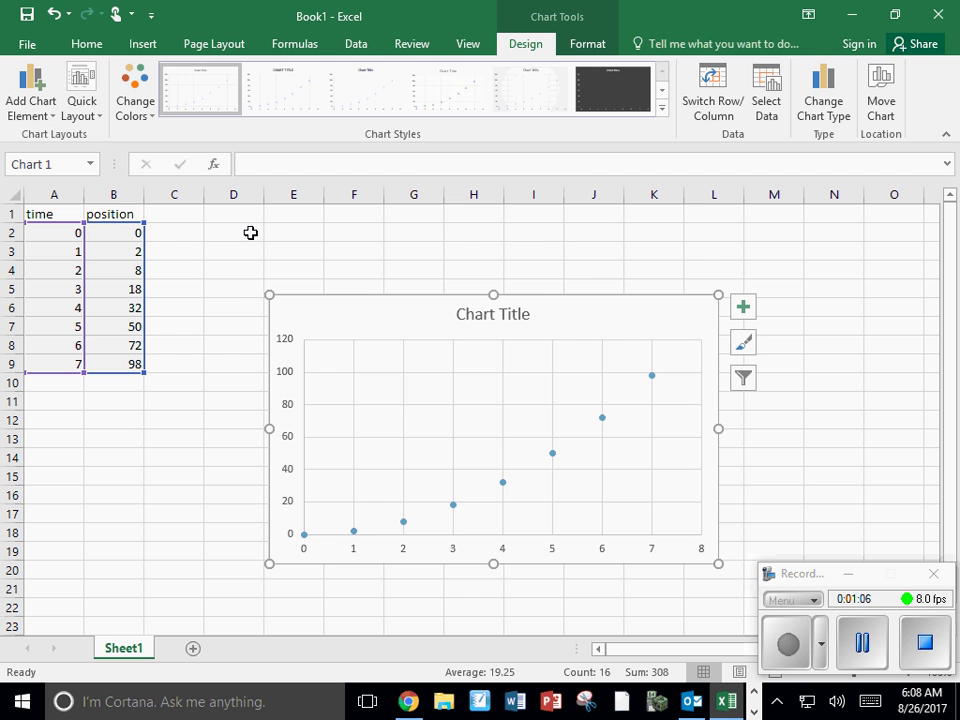
pyautogui.click(102, 118)
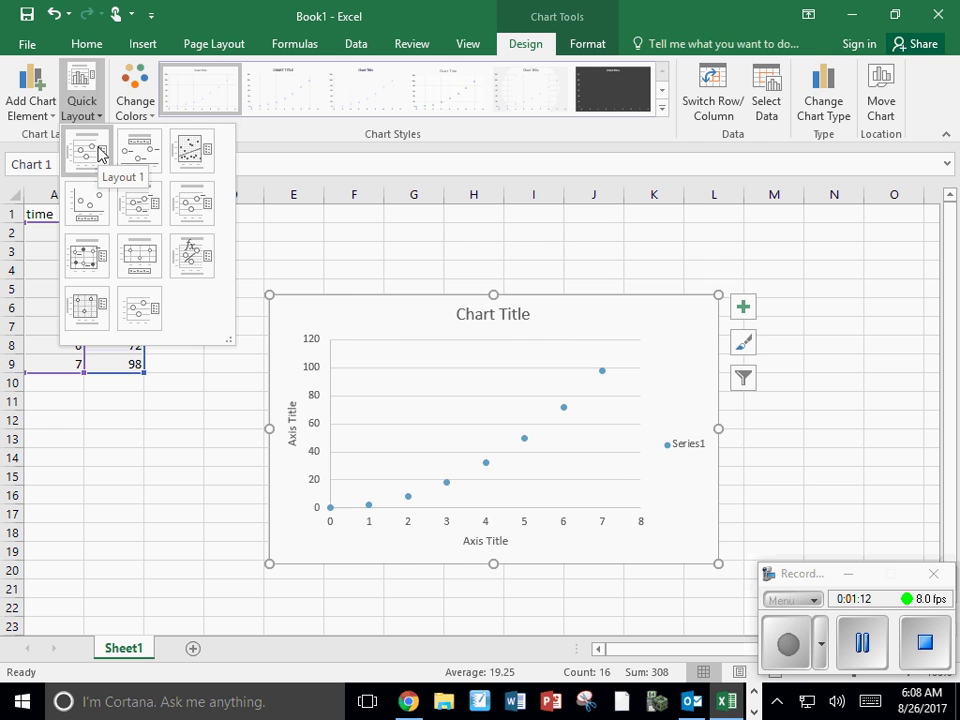
pyautogui.click(99, 152)
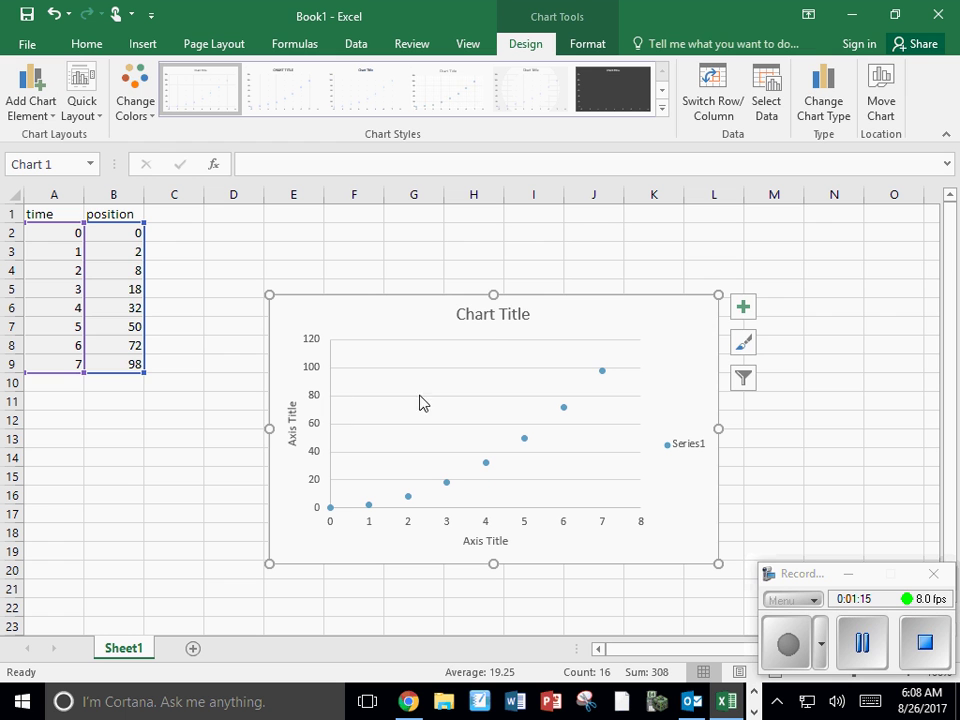
# Step: Replace the chart title's placeholder text with "Position vs. time"
pyautogui.click(517, 316)
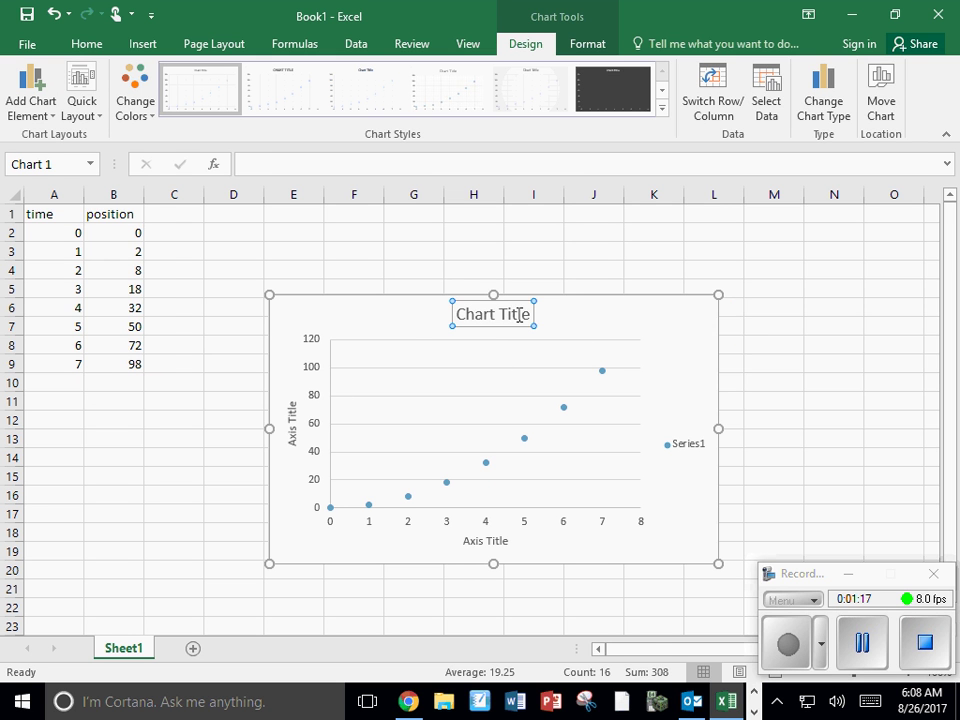
pyautogui.doubleClick(517, 316)
pyautogui.moveTo(529, 315); pyautogui.dragTo(418, 317)
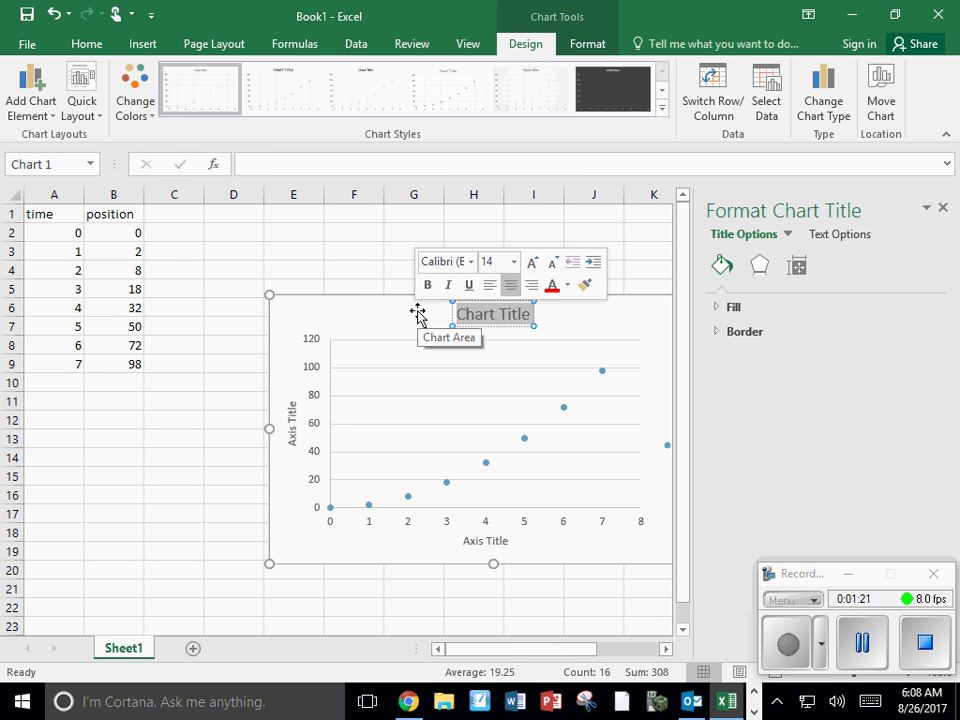
pyautogui.write('Position')
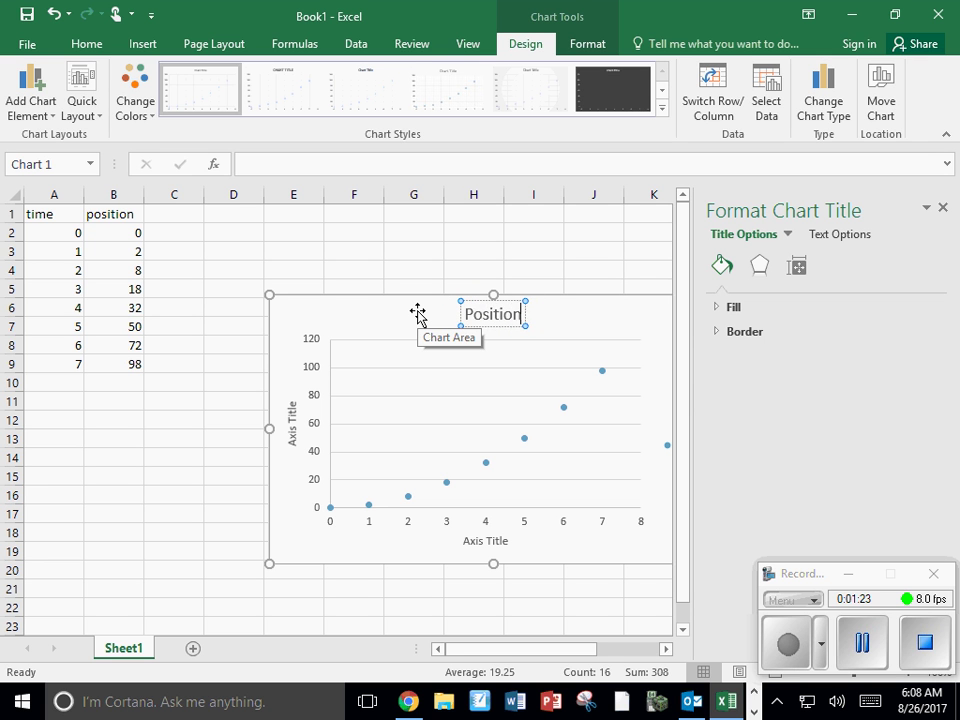
pyautogui.write(' vs. time')
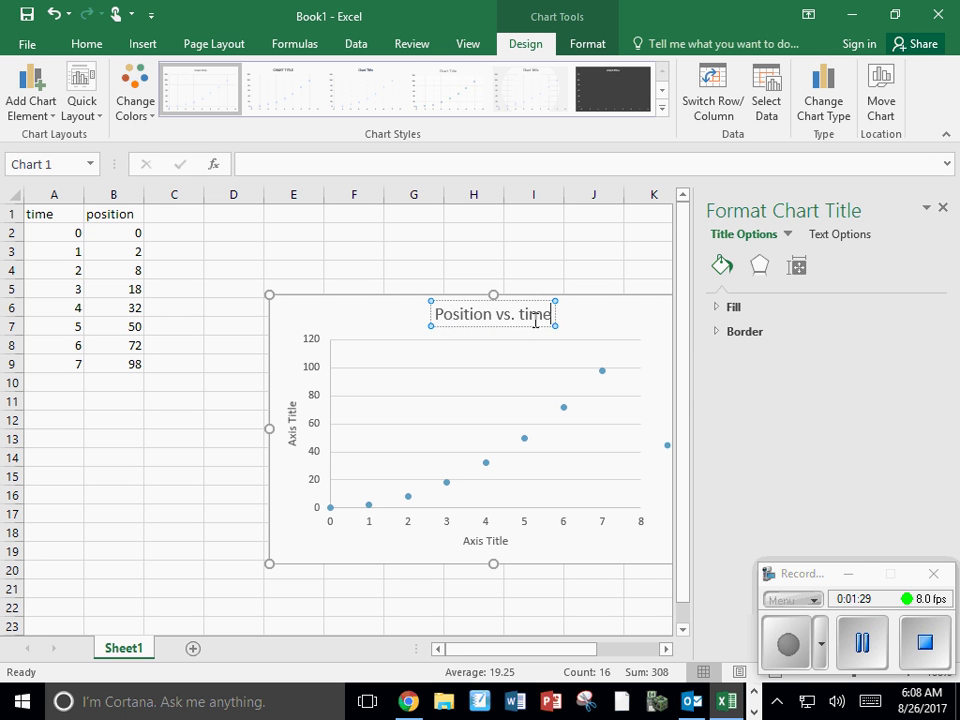
# Step: Change the vertical axis title of the chart to "Position (m)"
pyautogui.click(293, 410)
pyautogui.tripleClick(293, 418)
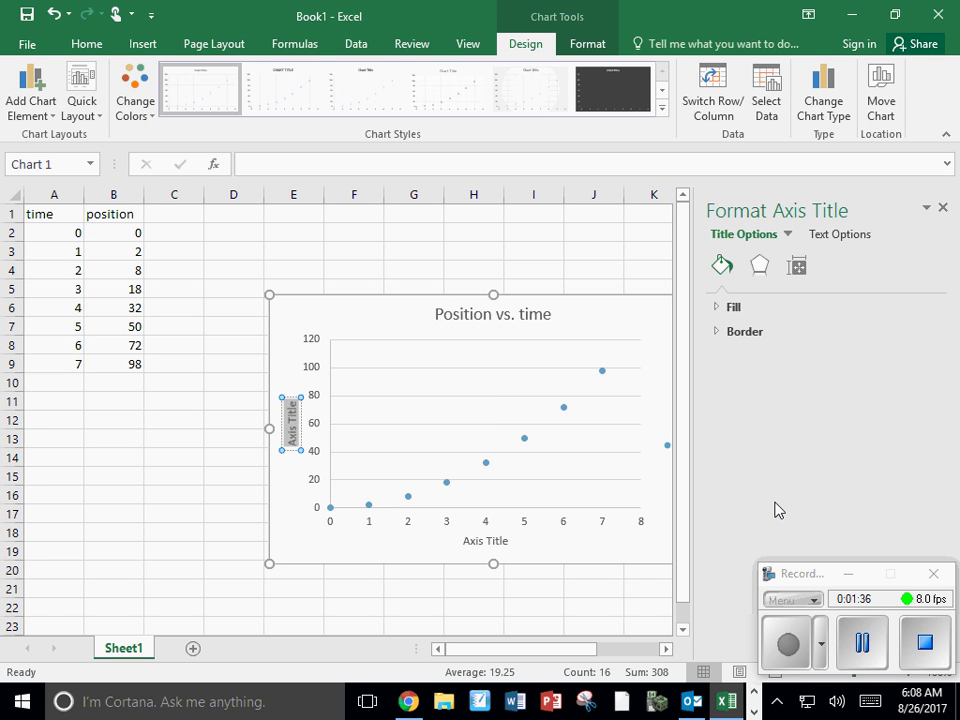
pyautogui.press('BackSpace')
pyautogui.write('Pos')
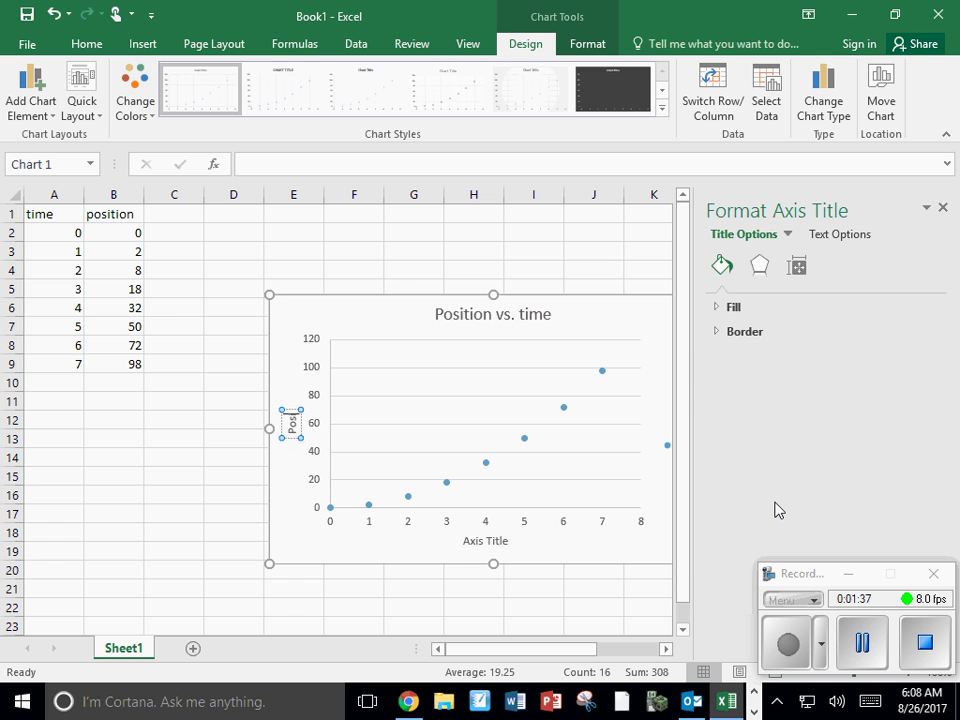
pyautogui.write('ition (')
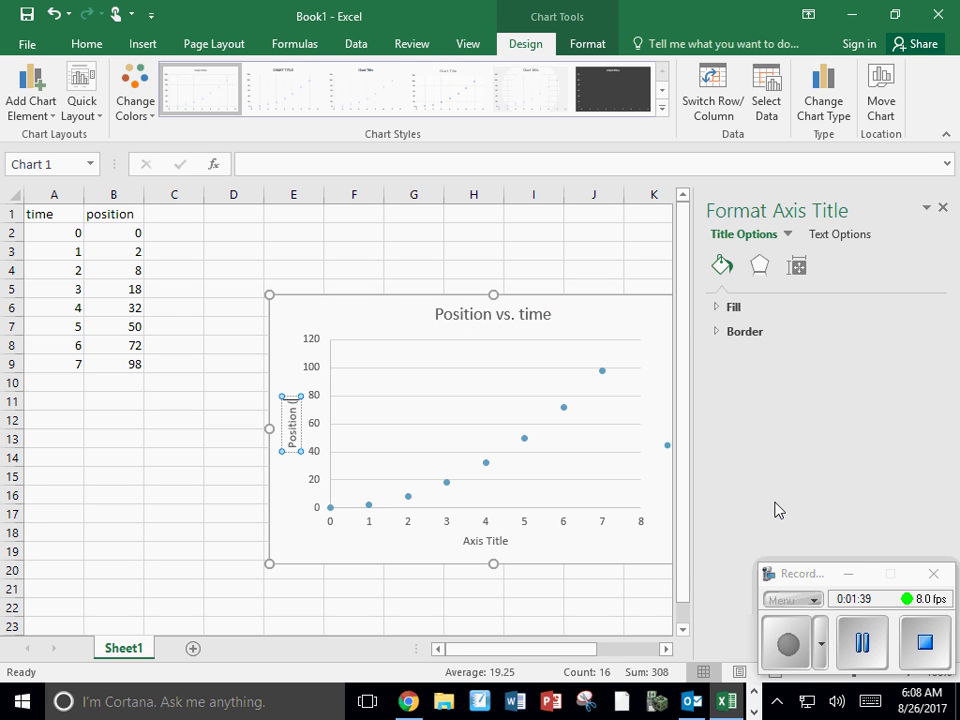
pyautogui.write('m)')
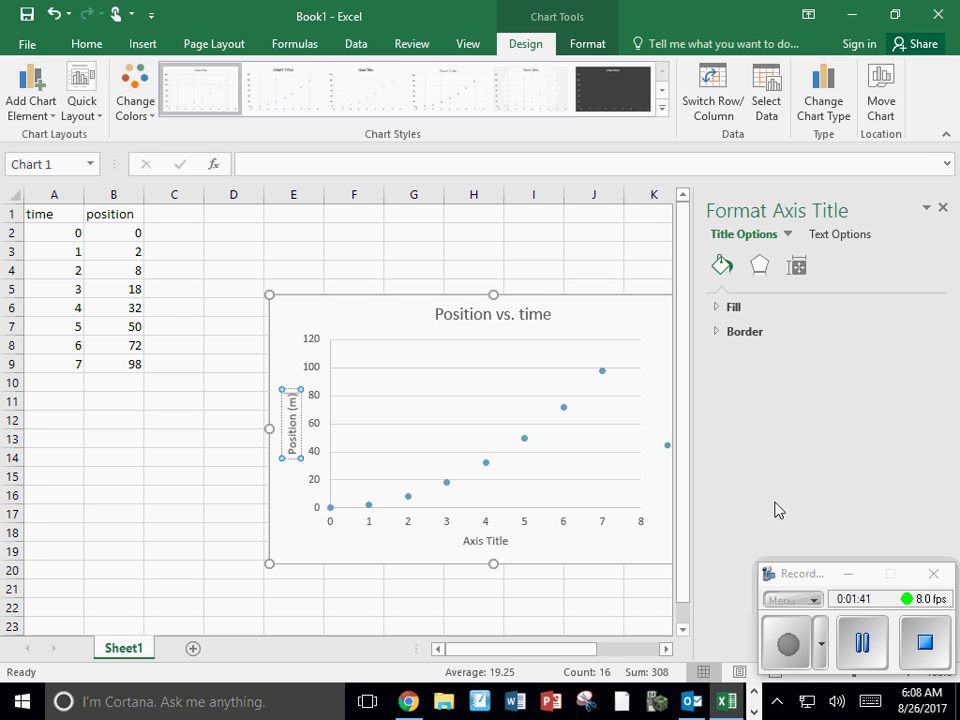
# Step: Change the horizontal axis title of the chart to "Time (s)" and close the formatting pane
pyautogui.click(497, 540)
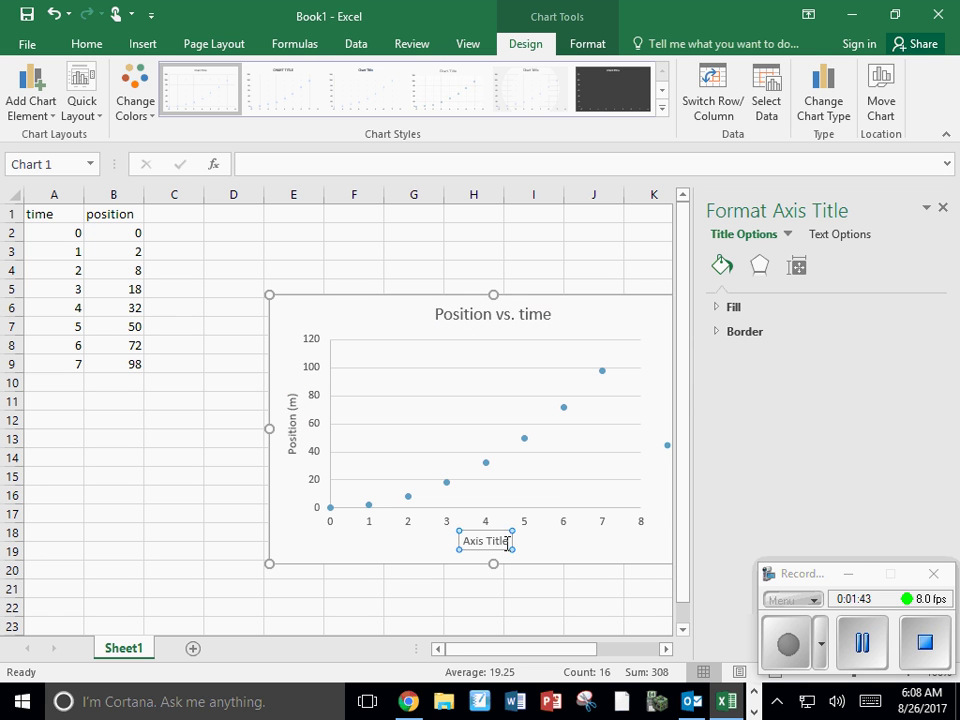
pyautogui.moveTo(509, 541); pyautogui.dragTo(456, 489)
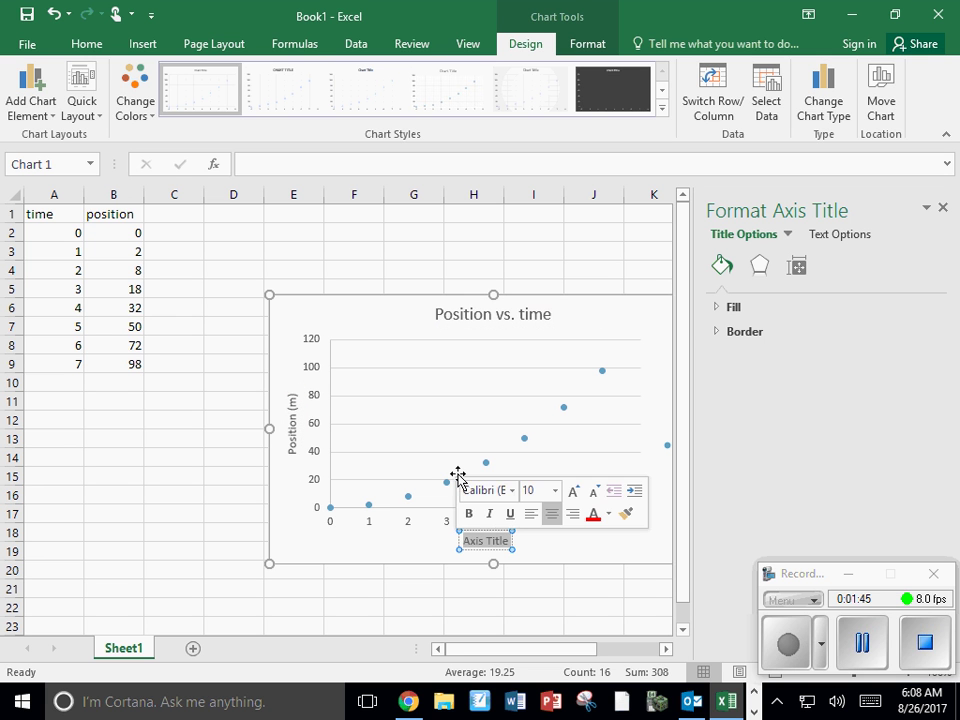
pyautogui.write('time (')
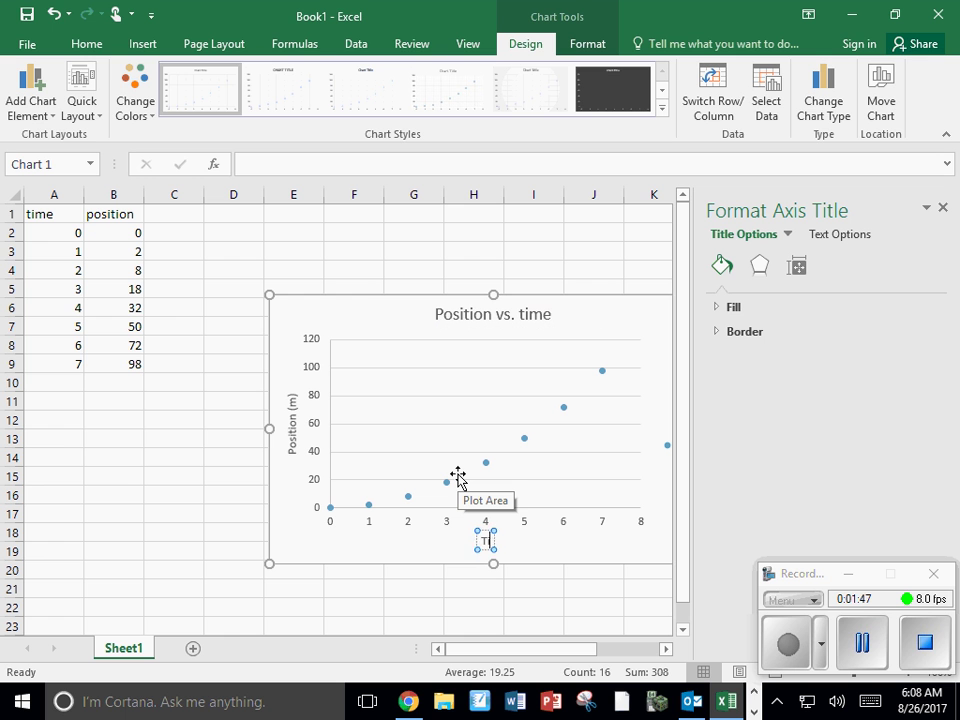
pyautogui.write('s)')
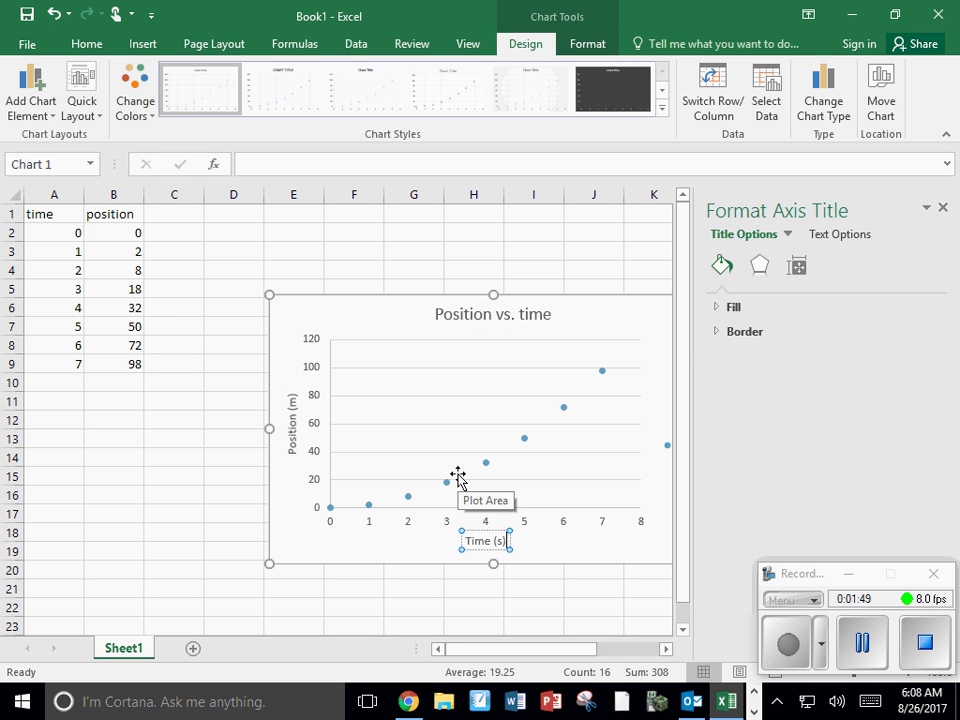
pyautogui.click(545, 540)
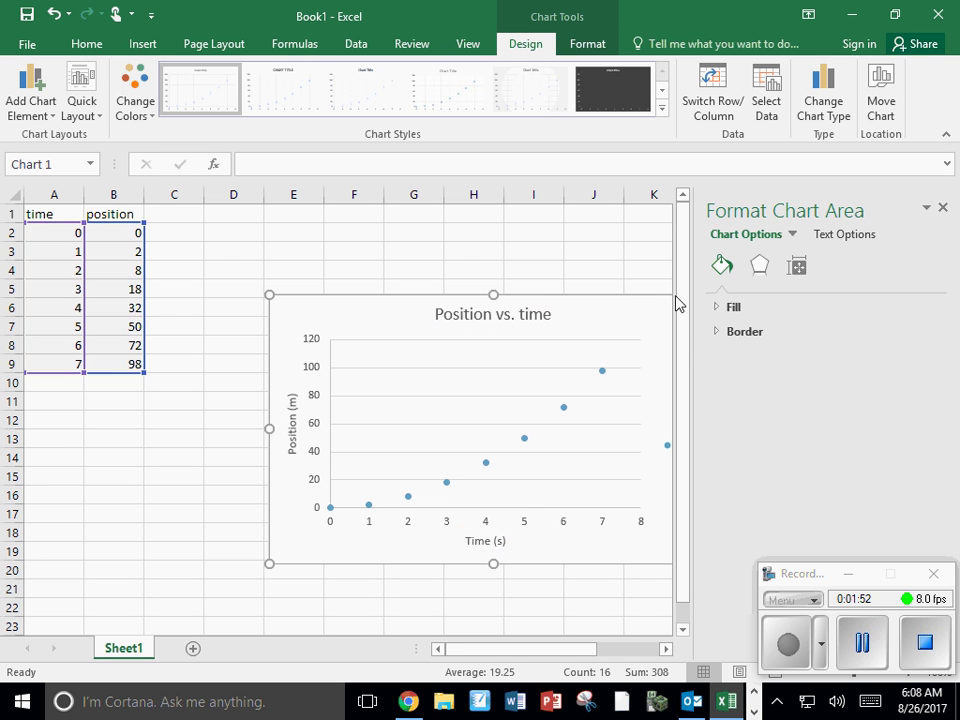
pyautogui.click(941, 207)
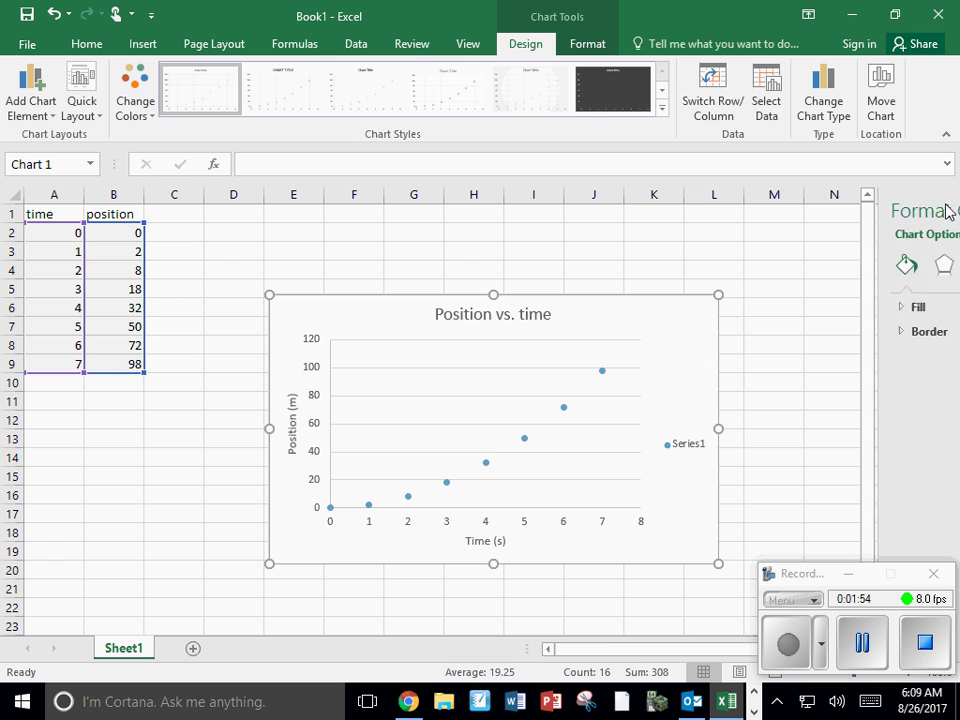
# Step: Delete the Series1 legend from the Position vs. time chart
pyautogui.click(690, 450)
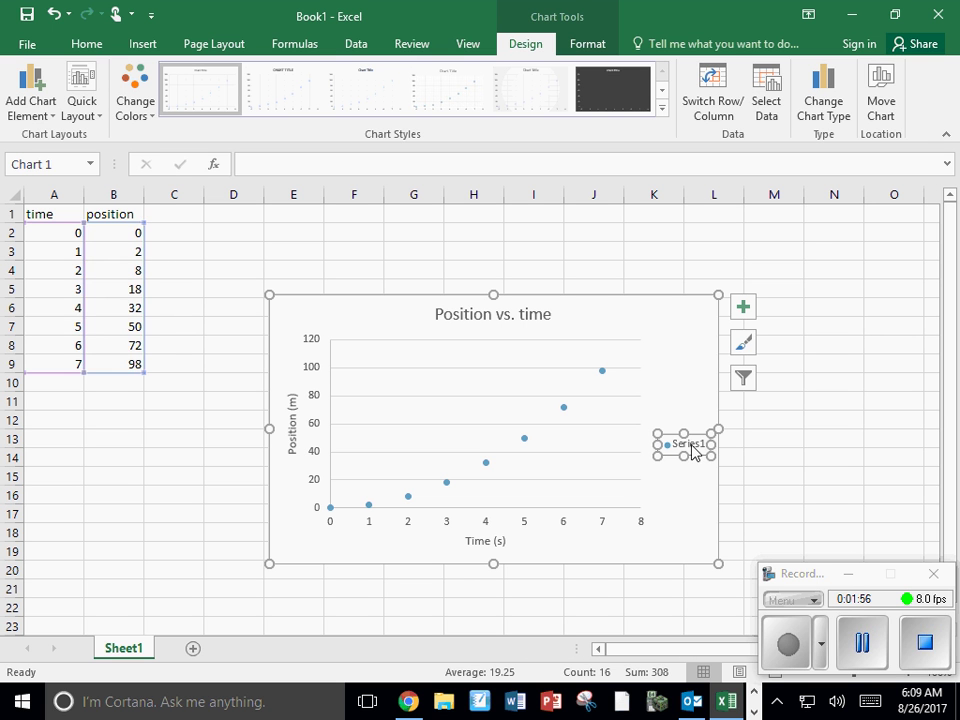
pyautogui.click(703, 512)
pyautogui.press('Delete')
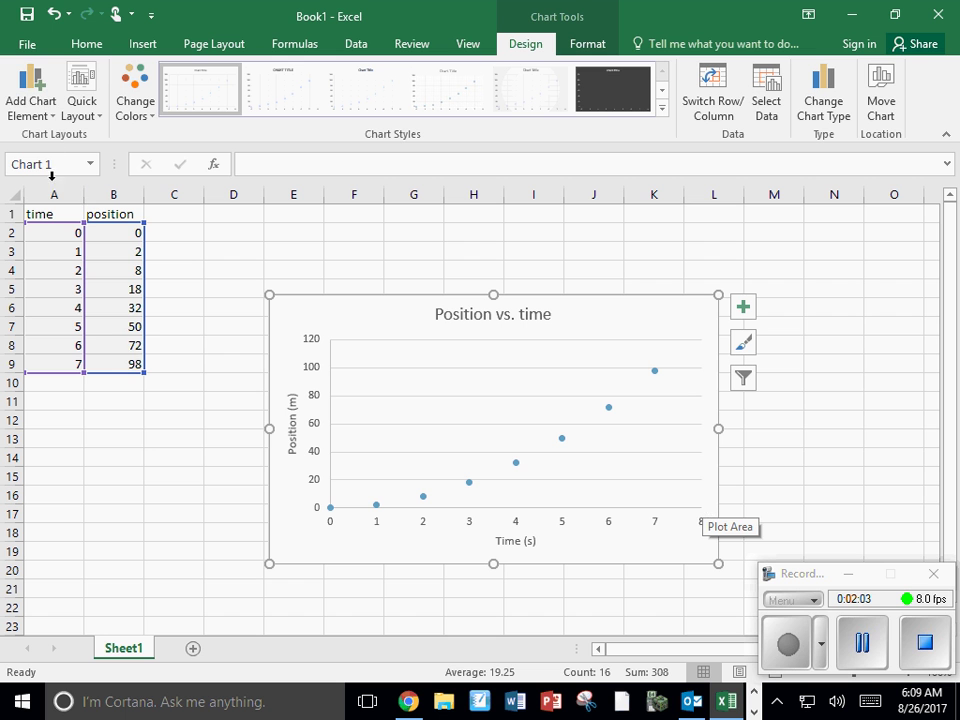
# Step: Add a trendline to the chart's data points and set its type to Polynomial of order 2
pyautogui.click(39, 119)
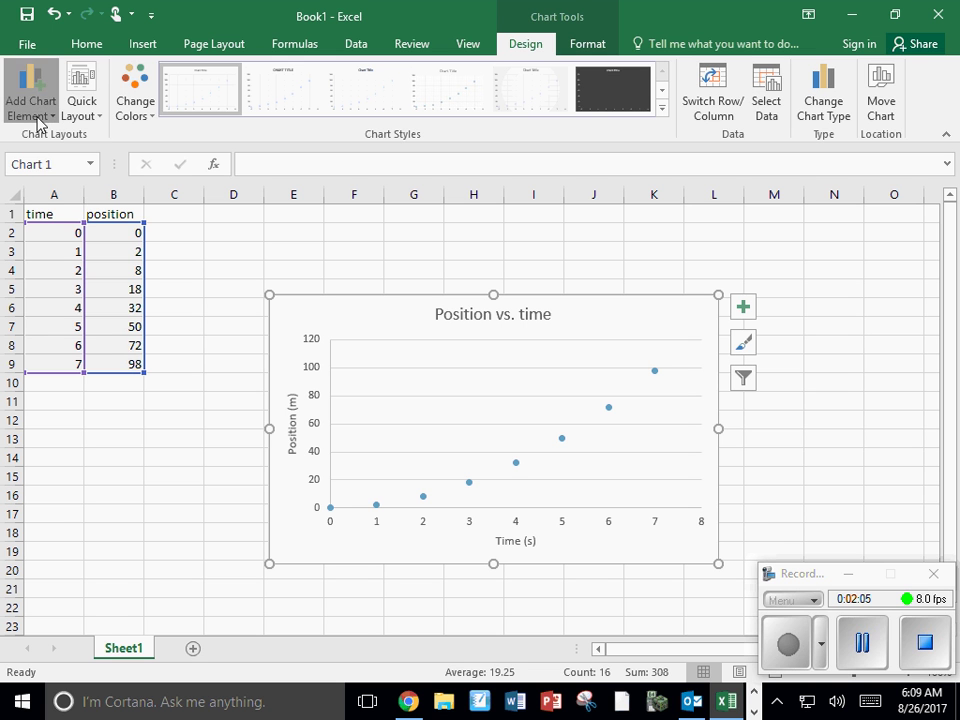
pyautogui.moveTo(54, 336)
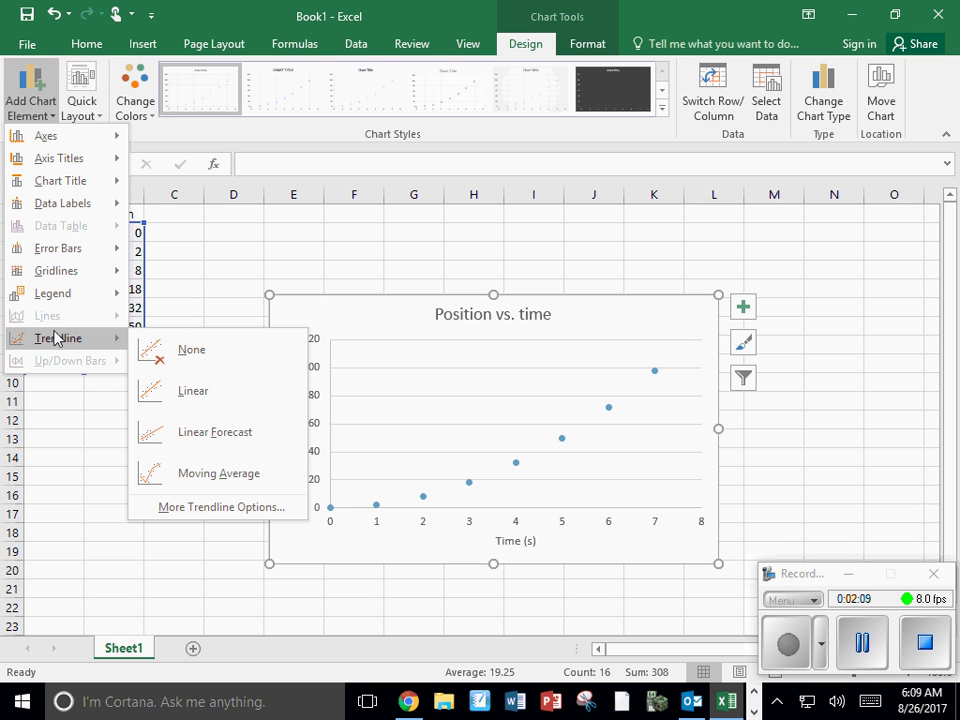
pyautogui.click(221, 507)
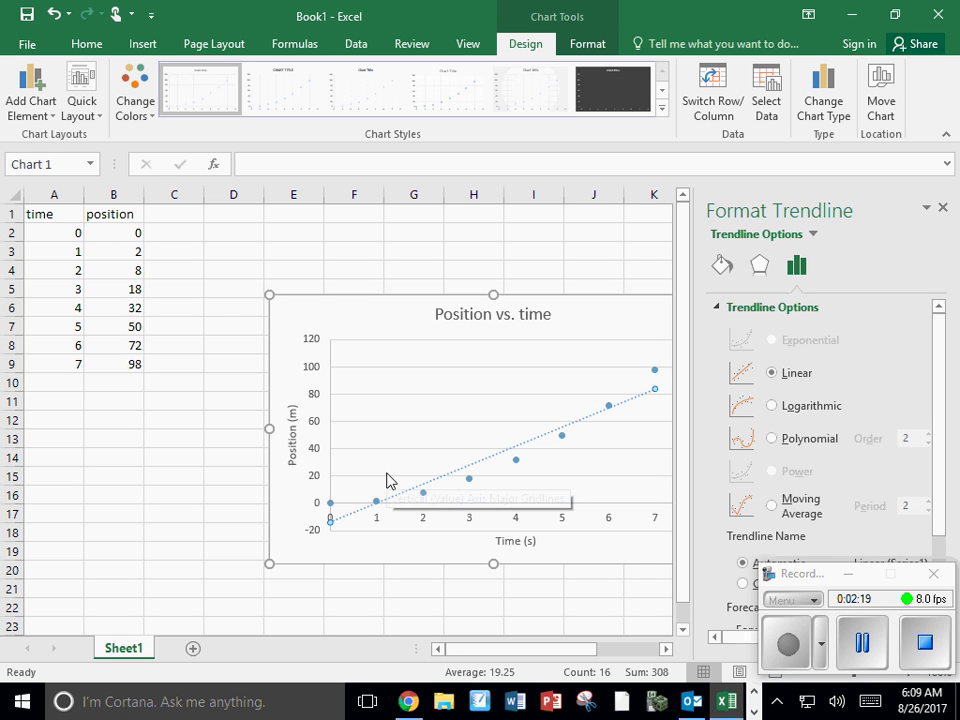
pyautogui.click(772, 439)
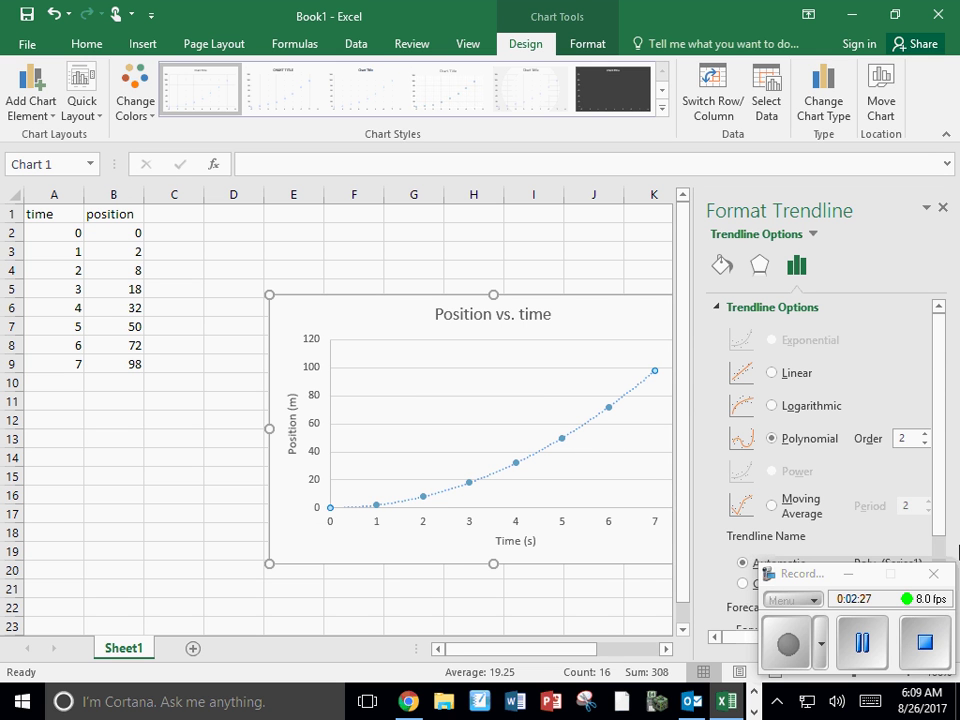
pyautogui.moveTo(851, 574); pyautogui.dragTo(125, 575)
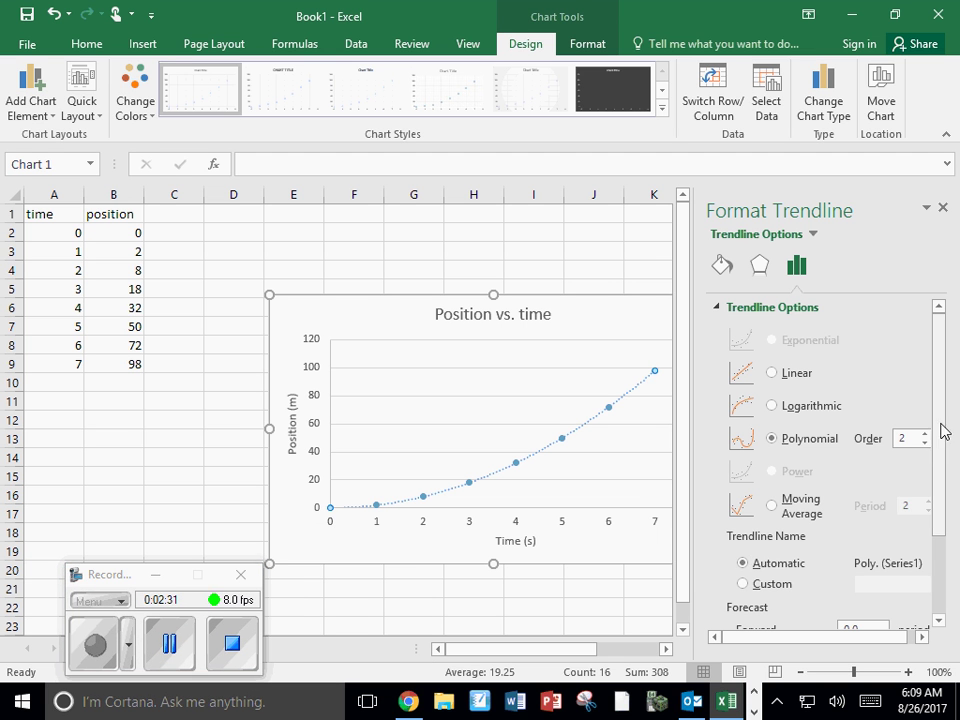
# Step: Display the trendline equation on the chart, move its label above the curve just below the chart title's level, and close the formatting pane
pyautogui.moveTo(940, 461); pyautogui.dragTo(945, 546)
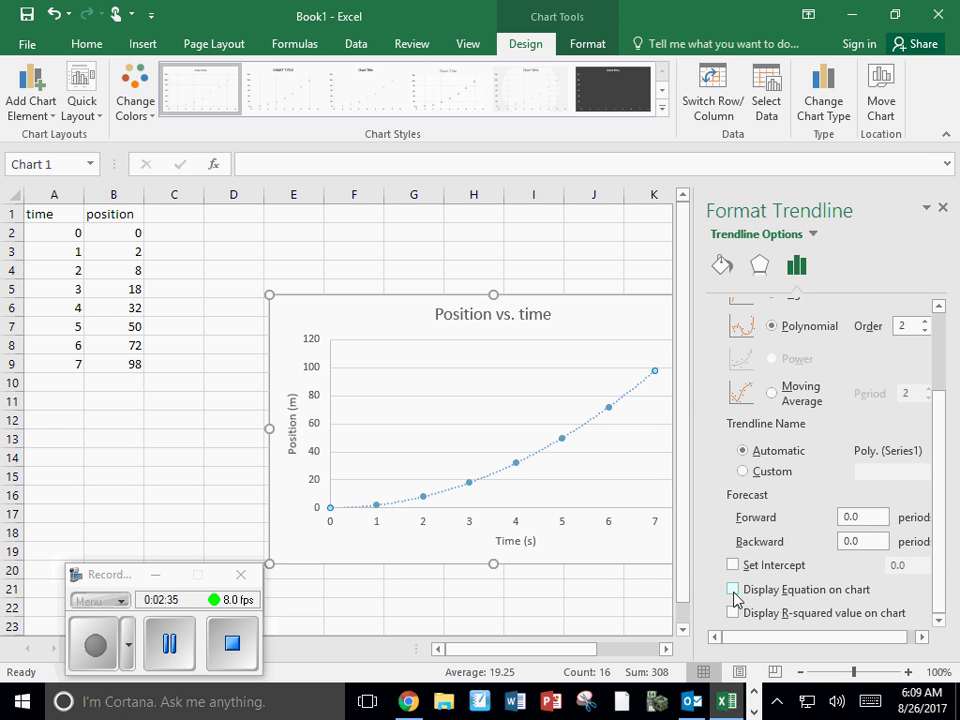
pyautogui.click(733, 590)
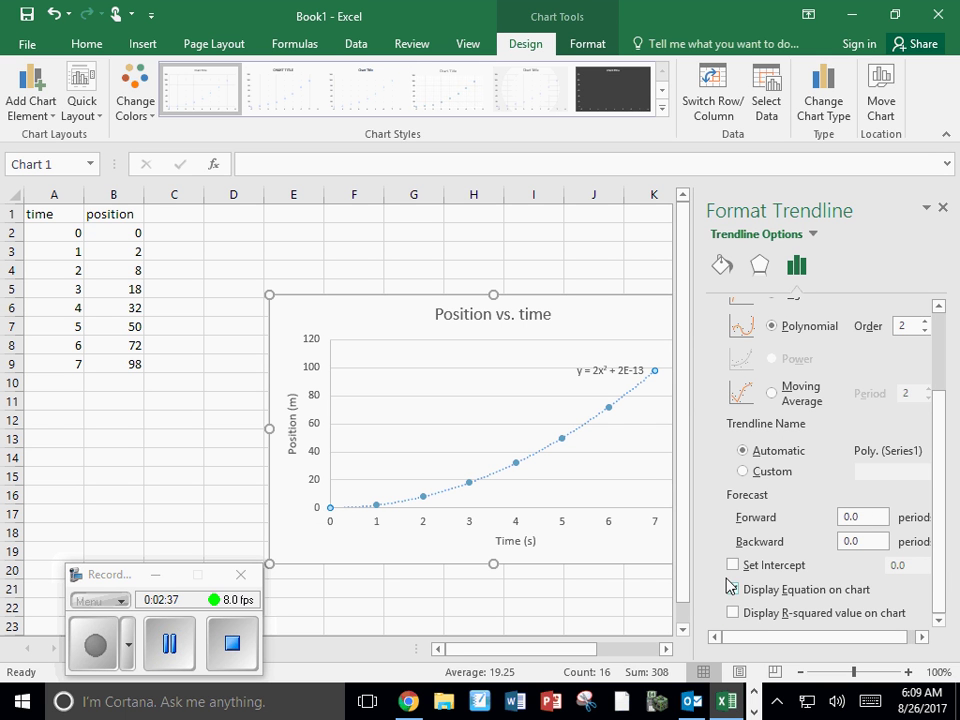
pyautogui.click(607, 372)
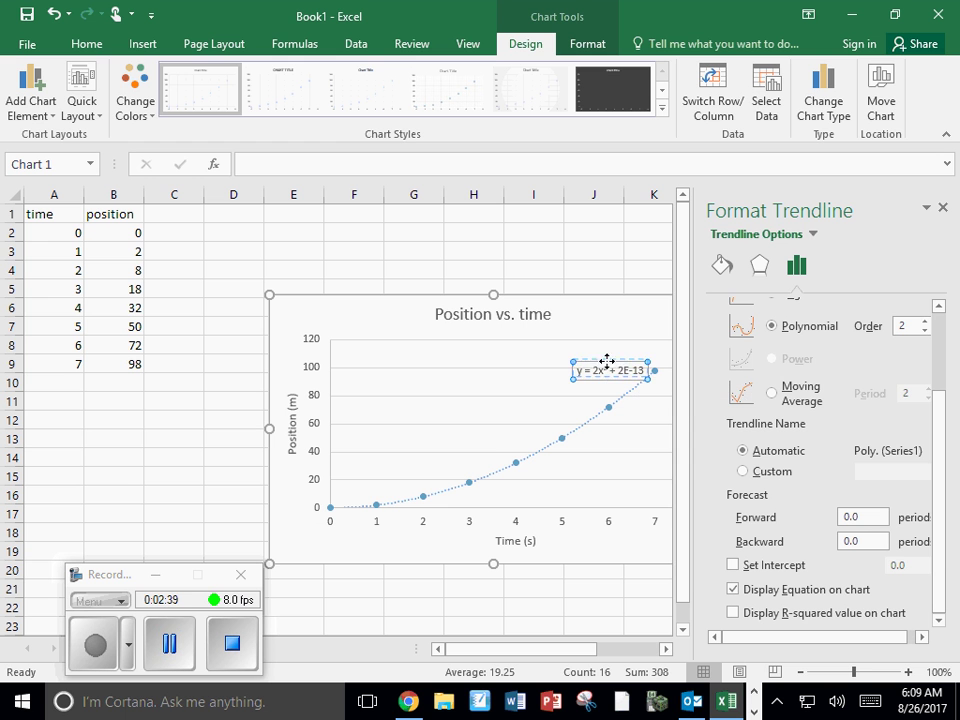
pyautogui.moveTo(608, 364); pyautogui.dragTo(628, 330)
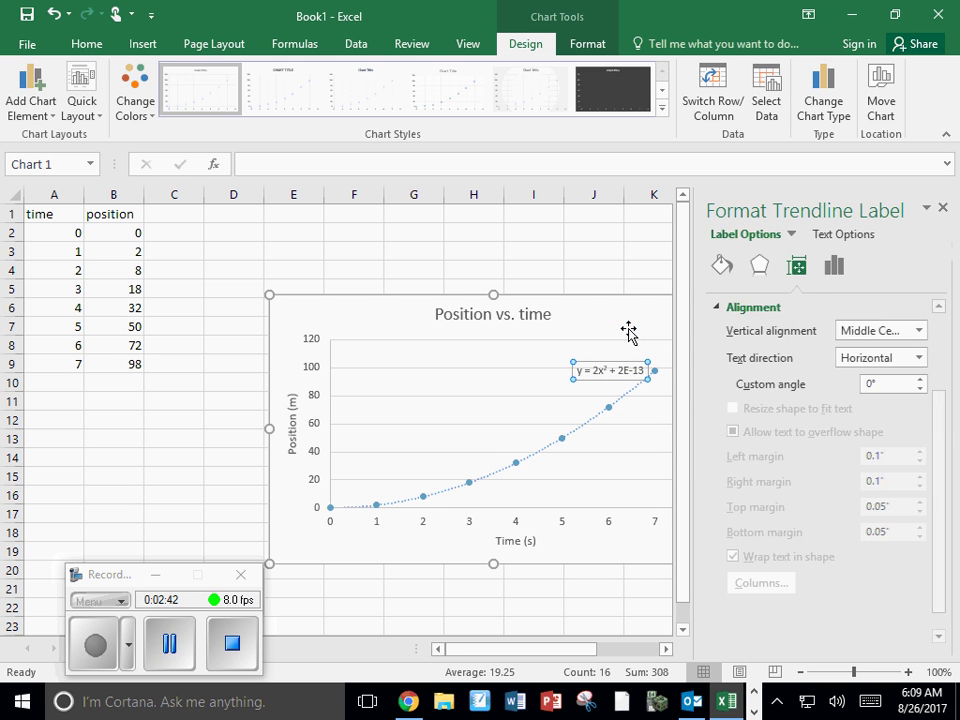
pyautogui.click(945, 208)
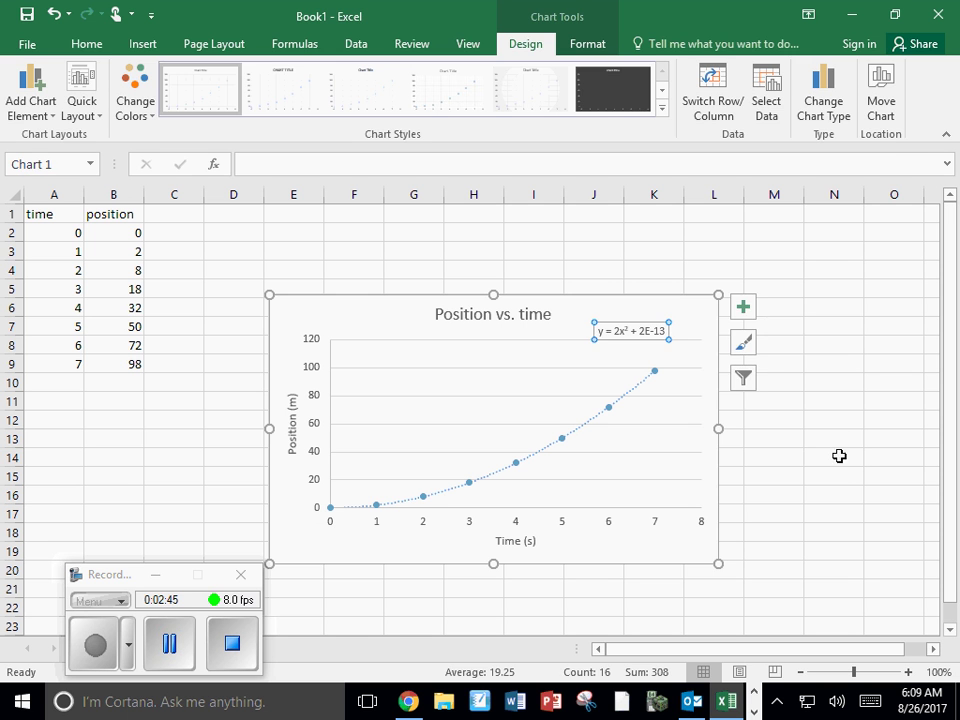
pyautogui.click(841, 459)
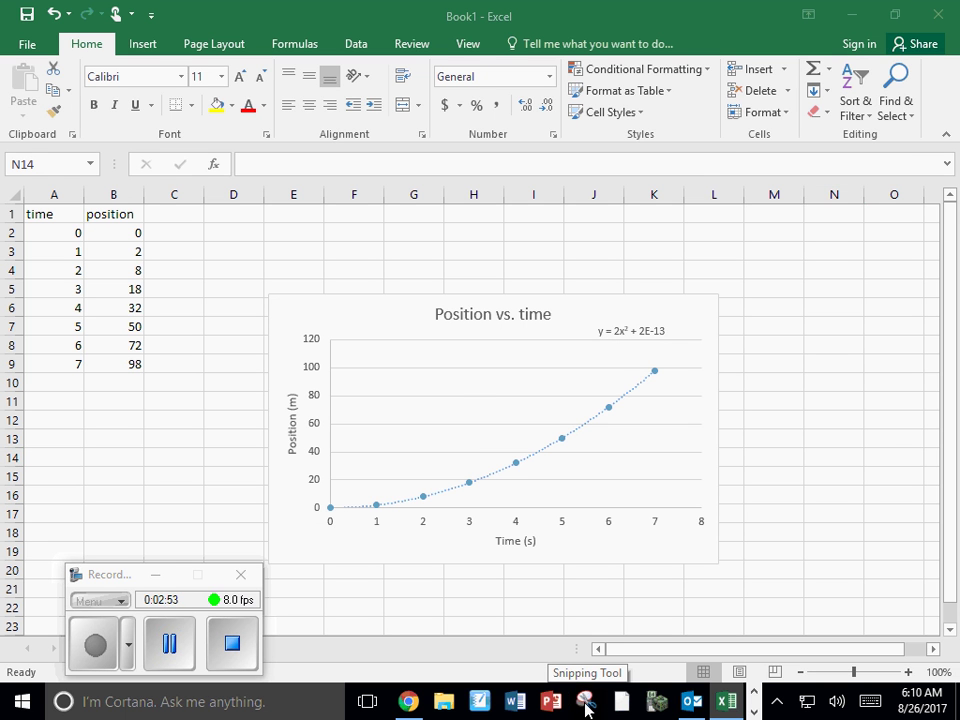
# Step: Switch to Snipping Tool and capture a new snip of the whole Position vs. time chart
pyautogui.click(586, 703)
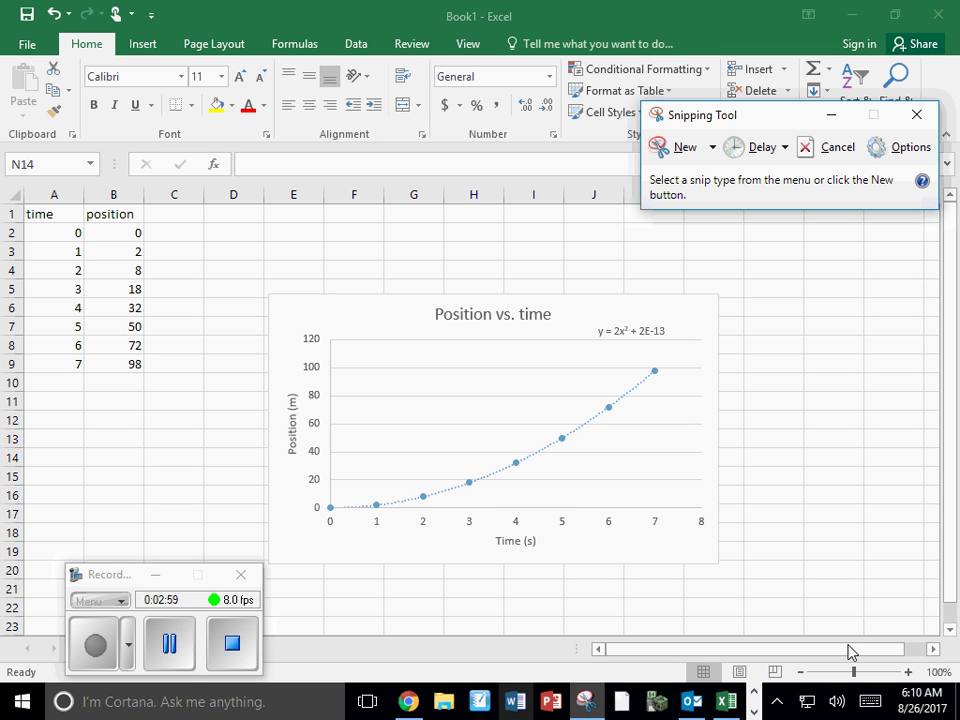
pyautogui.click(679, 147)
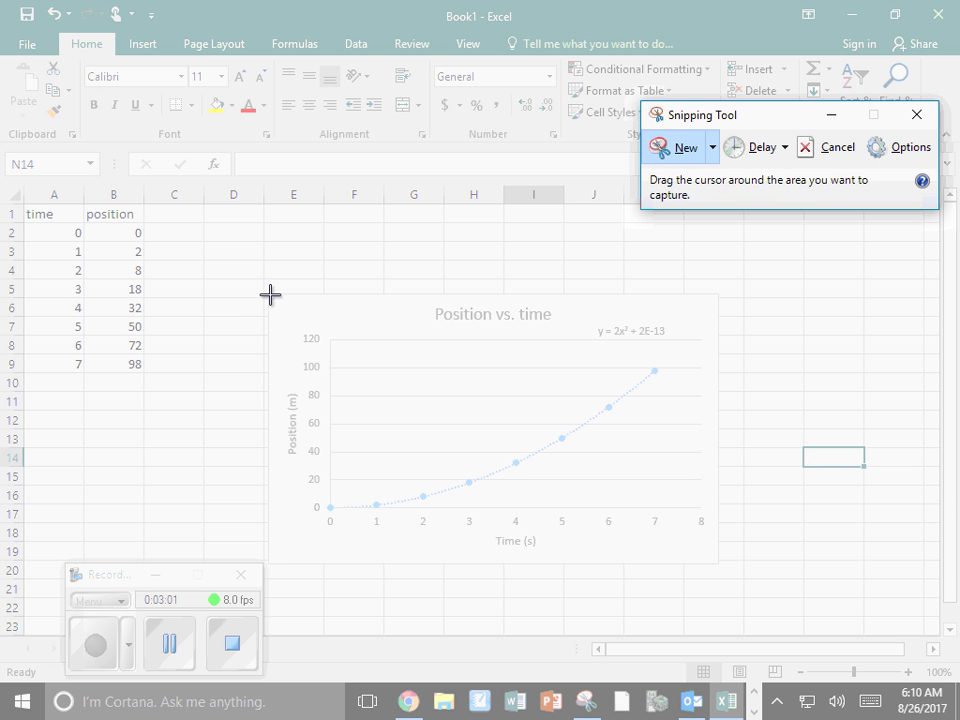
pyautogui.moveTo(270, 295); pyautogui.dragTo(720, 562)
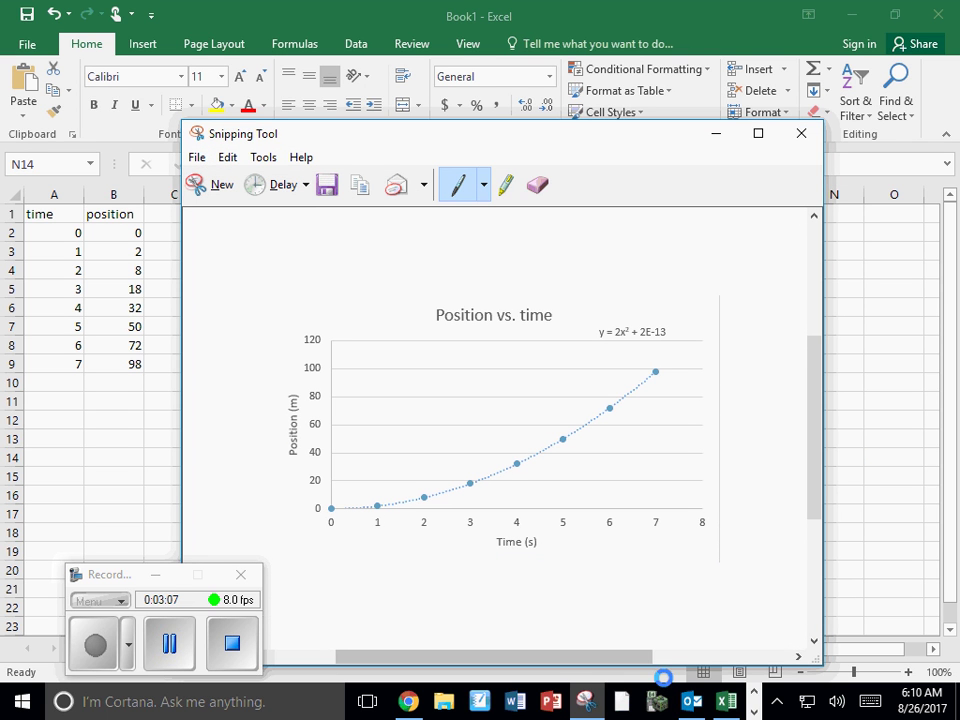
# Step: Switch to Word, create a blank document, and paste the captured chart image into it
pyautogui.click(516, 704)
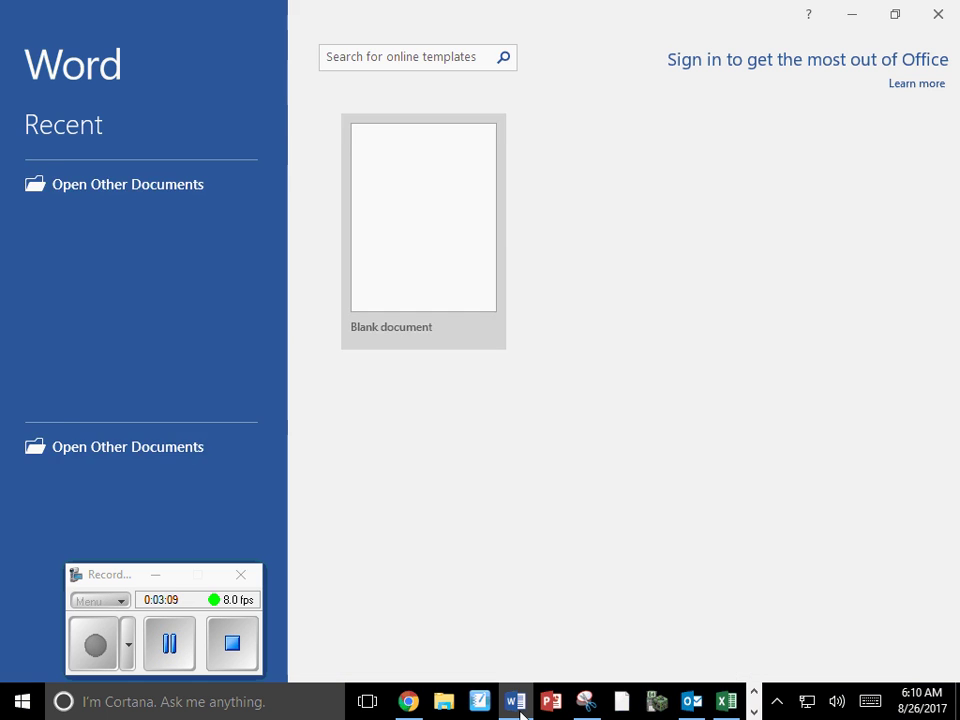
pyautogui.click(447, 272)
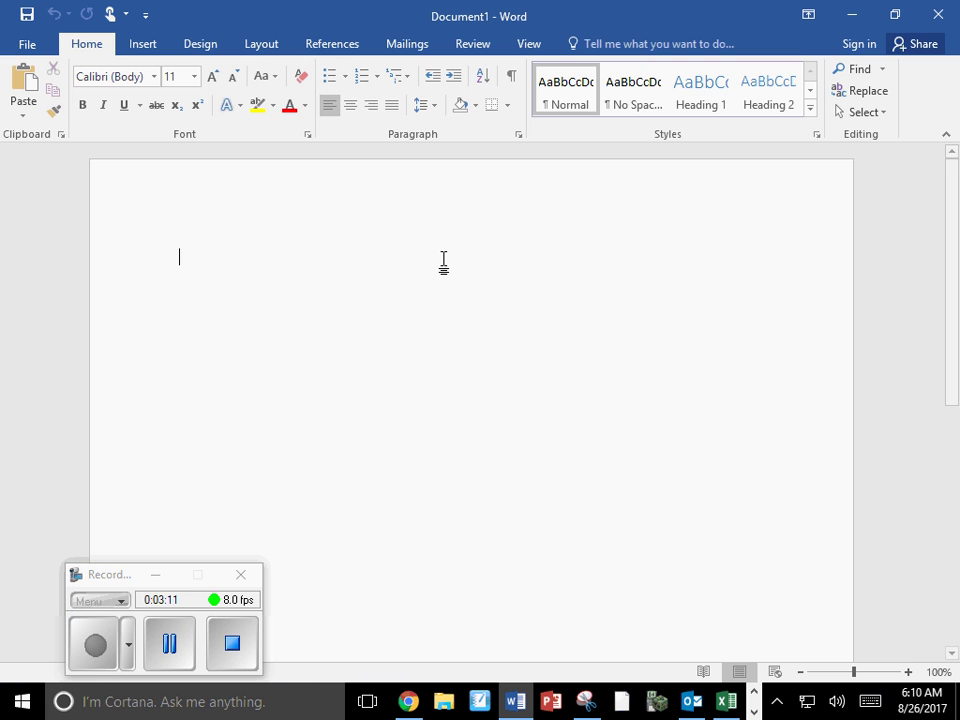
pyautogui.rightClick(221, 267)
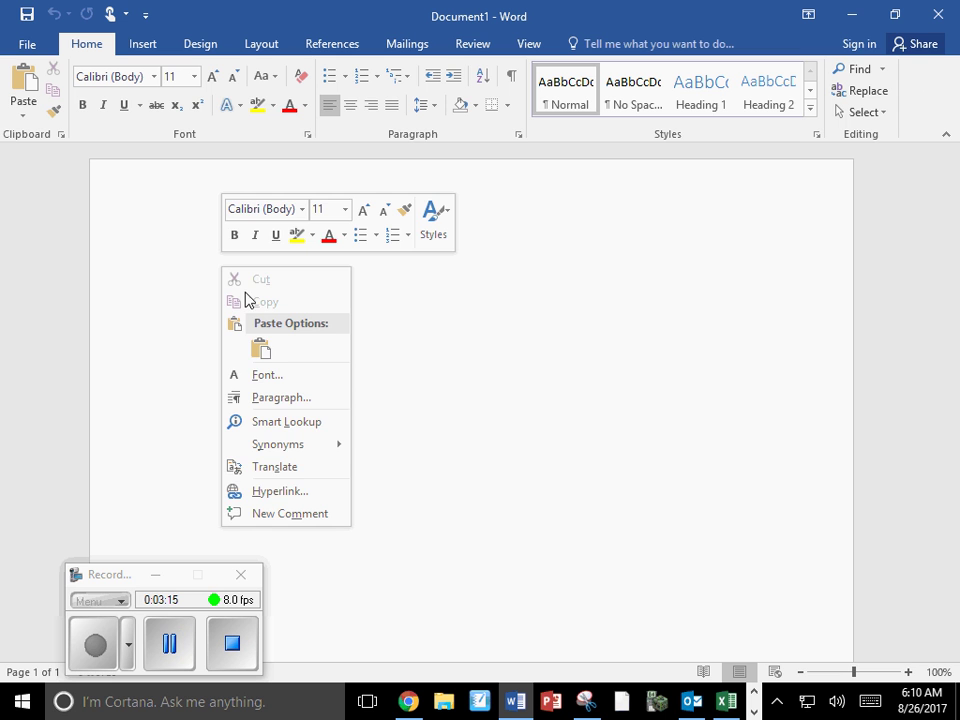
pyautogui.click(260, 350)
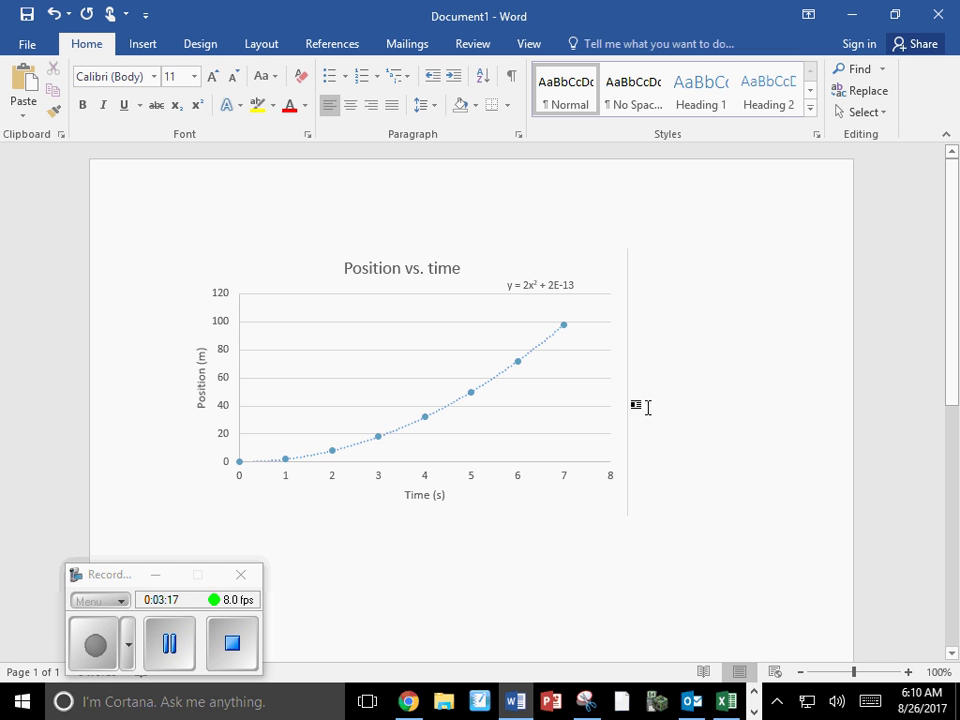